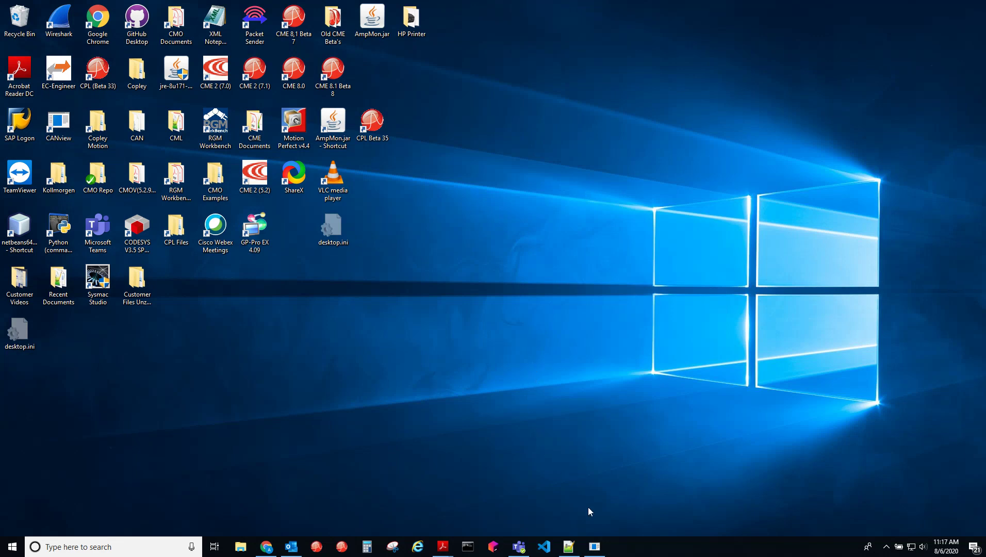
Switch to CANview and examine the decoded details of SYNC message 457 and SDO messages 476 and 461 in the log
left_click(595, 547)
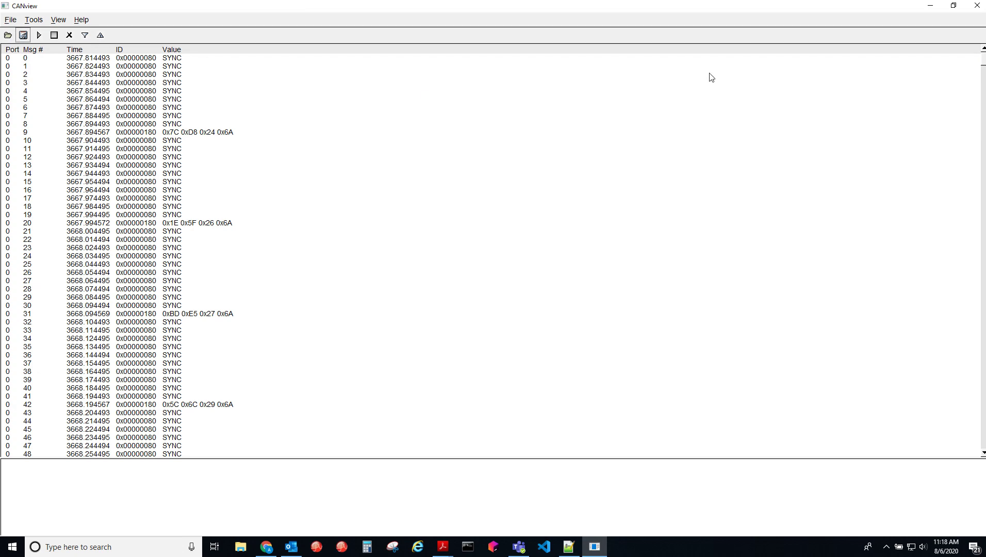
left_click_drag(983, 64, 972, 182)
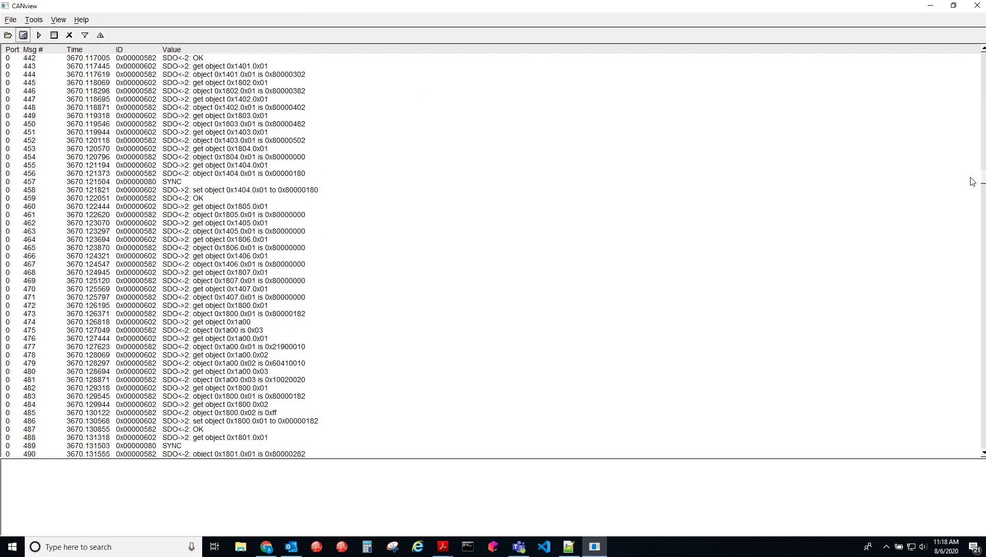
left_click(180, 181)
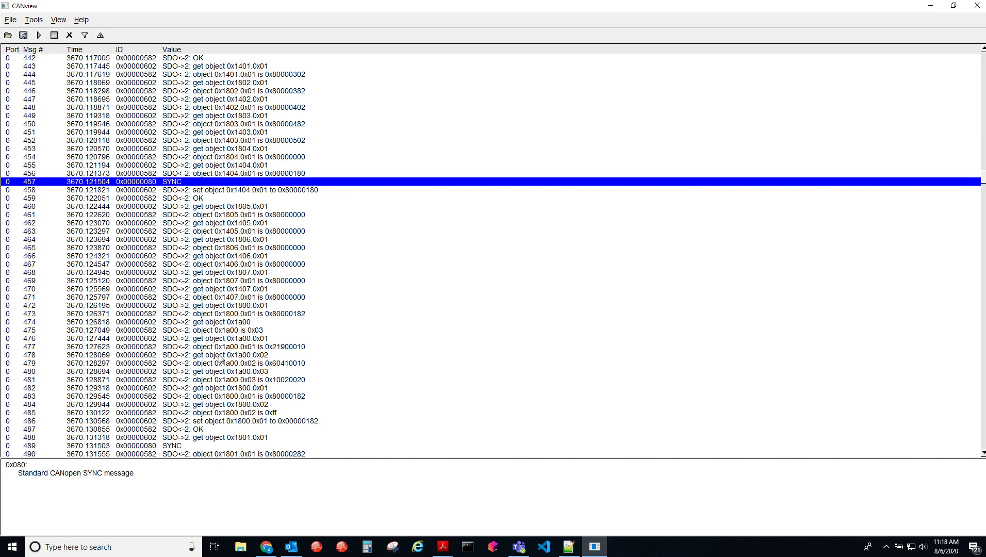
left_click(227, 339)
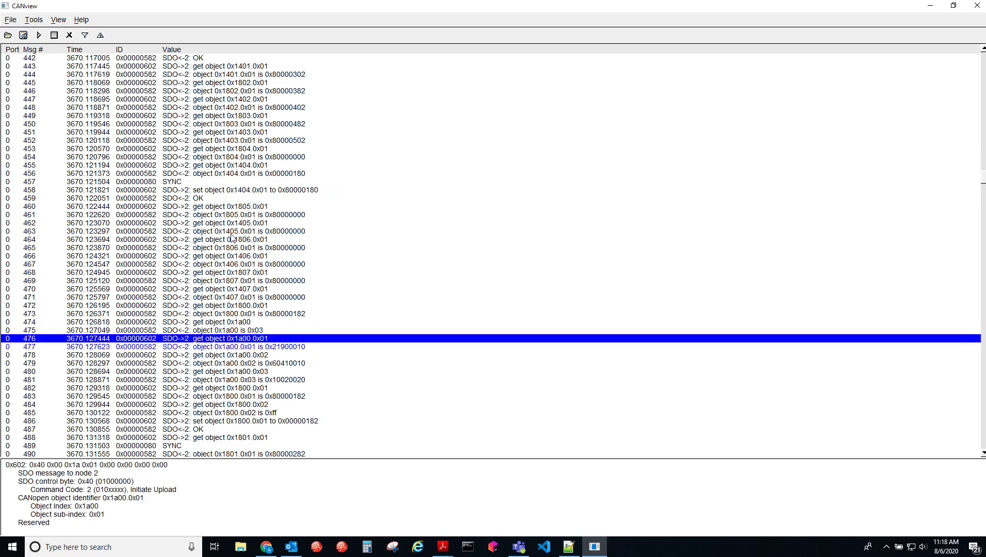
left_click(241, 214)
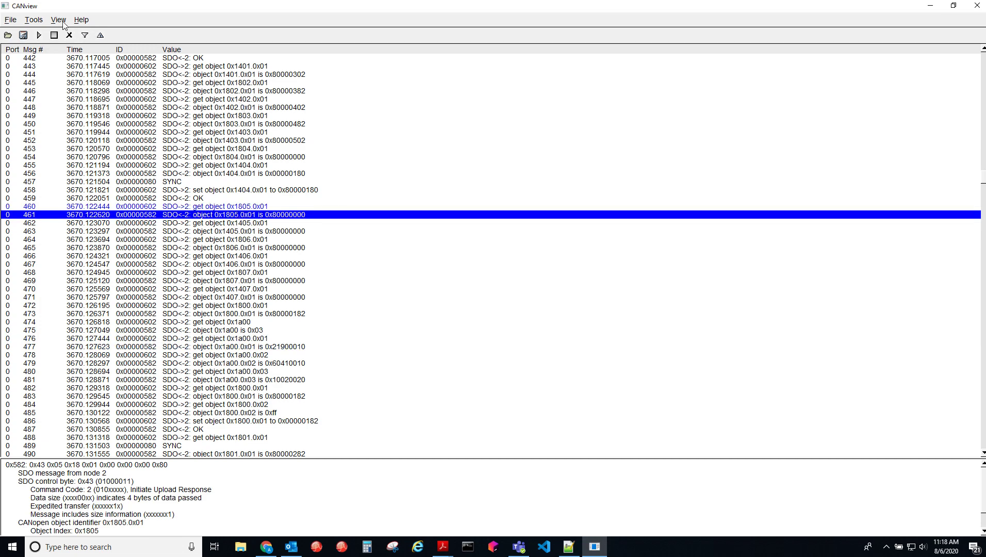
Create a new network in the network configuration
left_click(34, 19)
left_click(51, 31)
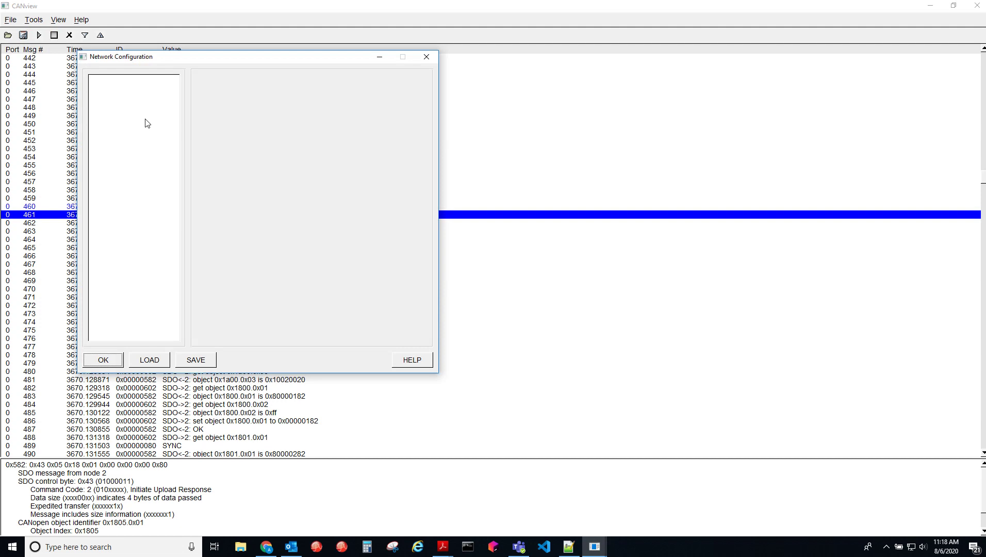
right_click(131, 146)
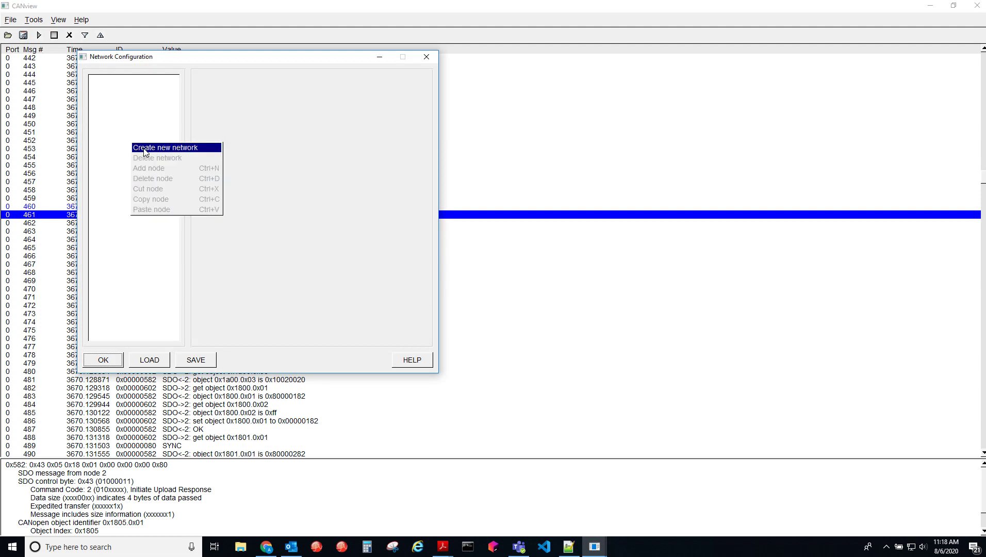
left_click(145, 149)
Assign CANopen.eds from the Downloads folder as the network's default EDS and accept the configuration
left_click(421, 106)
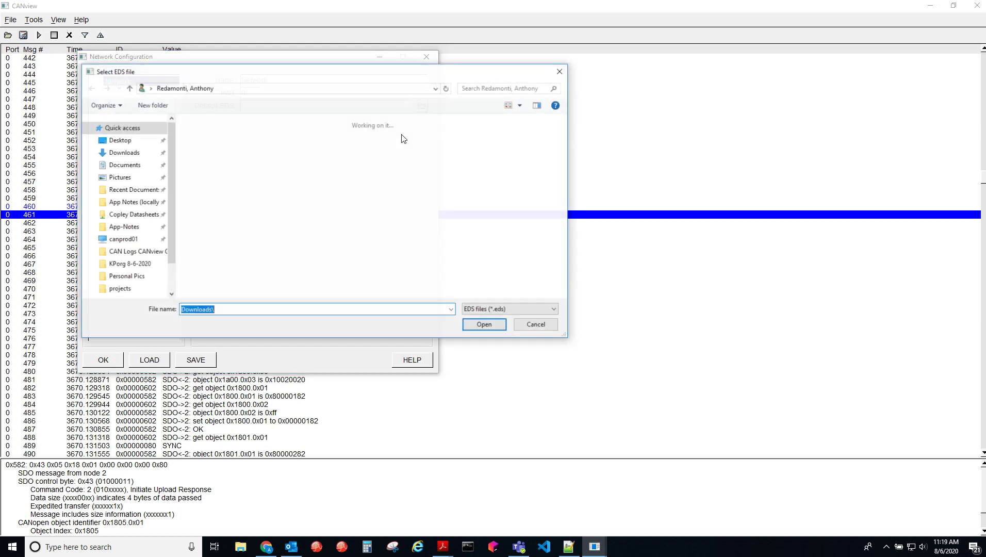
left_click(123, 153)
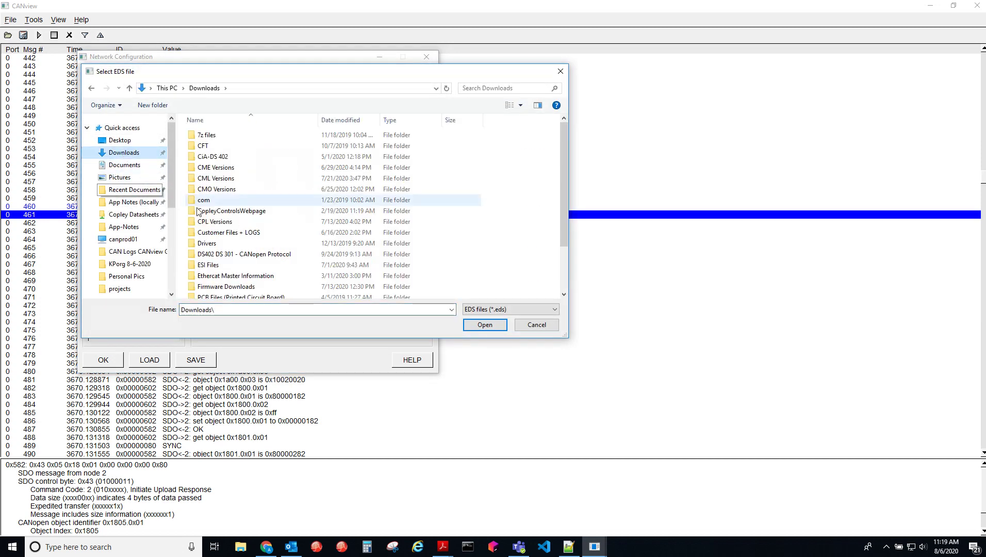
left_click(209, 293)
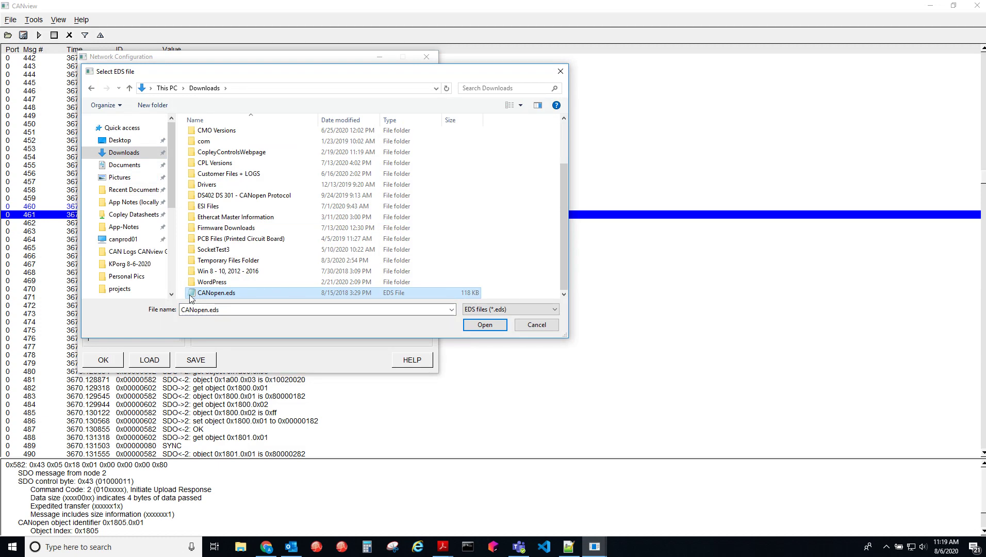
left_click(485, 325)
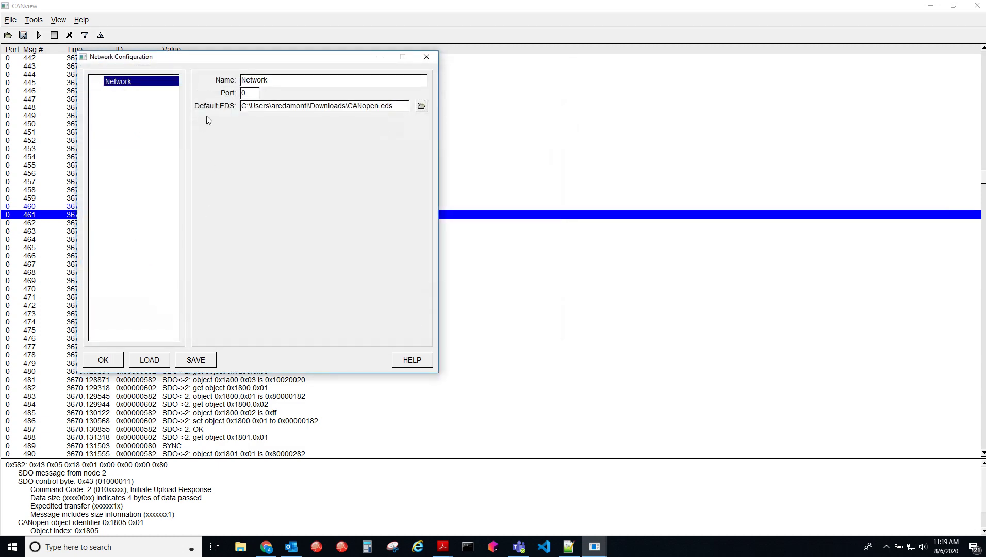
left_click(110, 358)
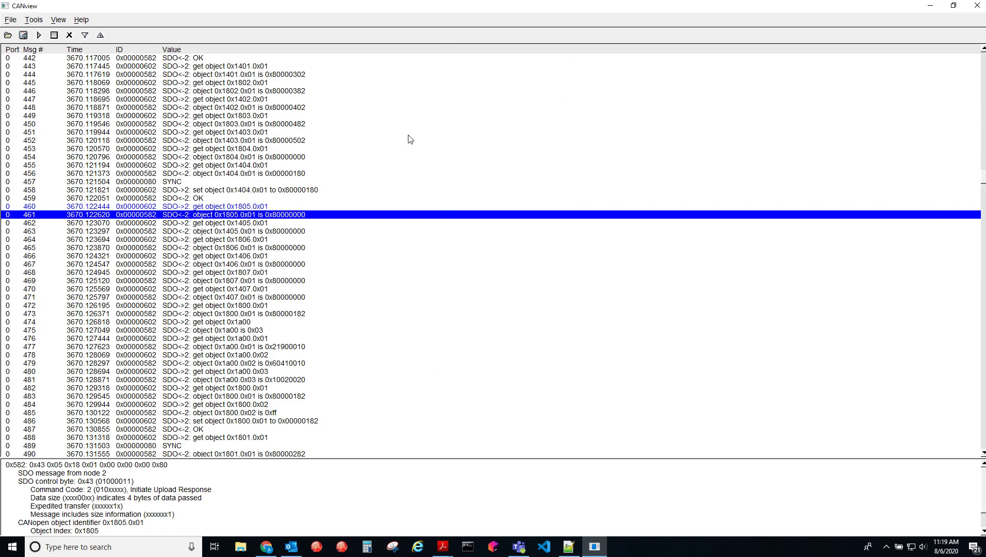
Examine the translated object names in the log for nodes 2, 3 and 4, including details of messages 451, 563 and 725
left_click(377, 133)
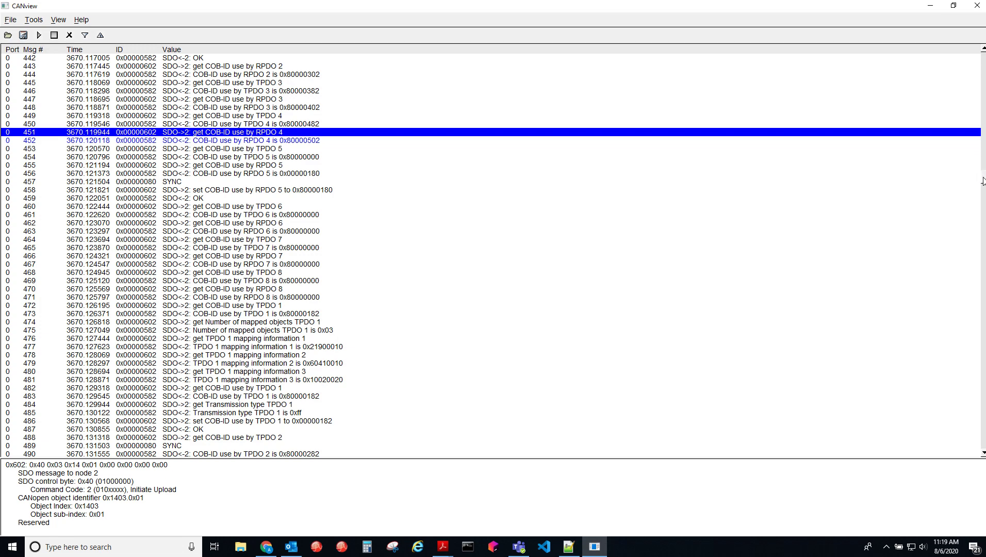
left_click_drag(983, 181, 983, 200)
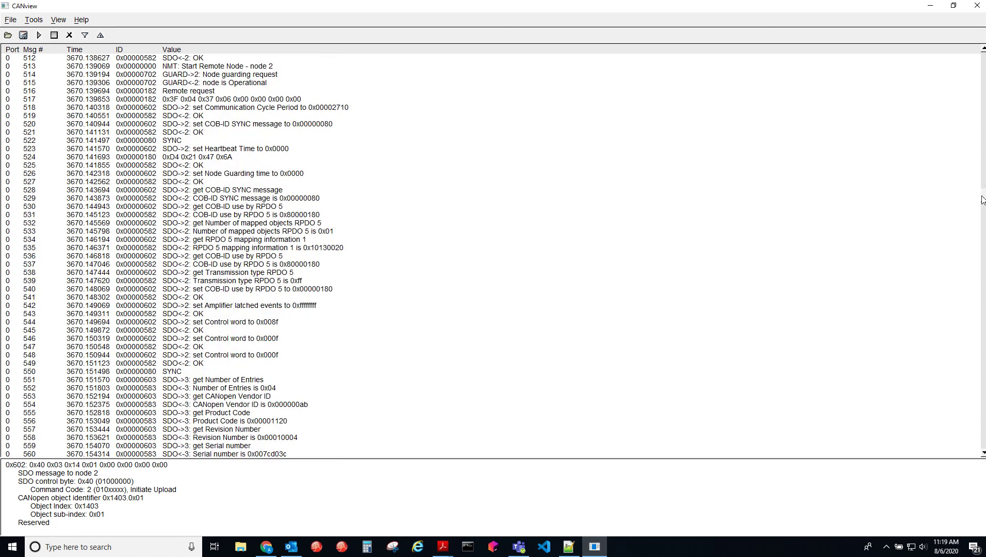
scroll(223, 149, "down", 1)
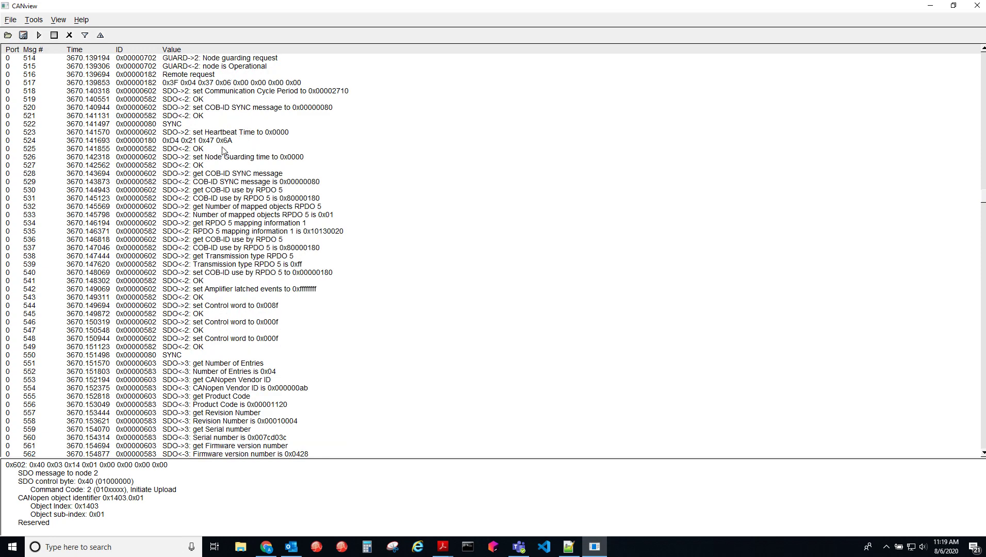
scroll(223, 150, "down", 8)
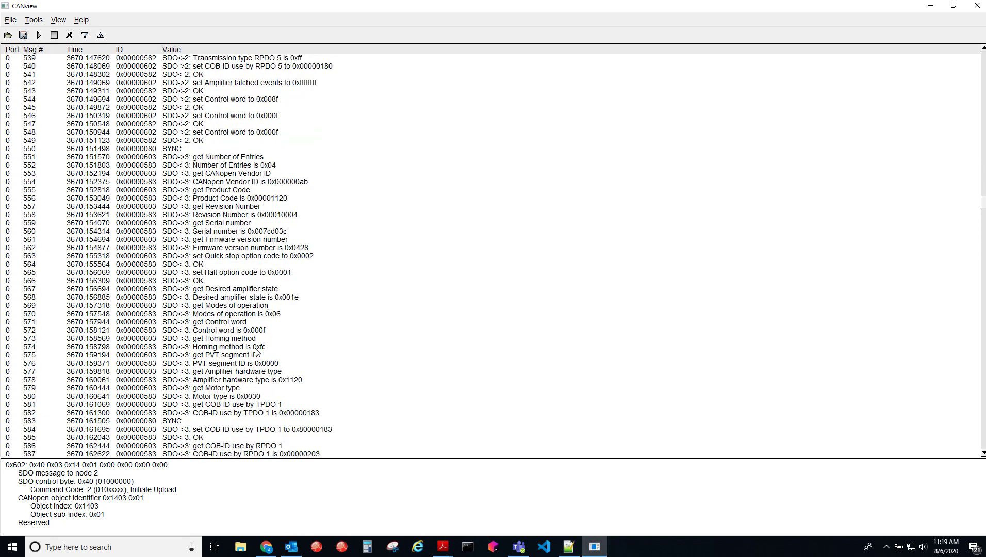
left_click(227, 257)
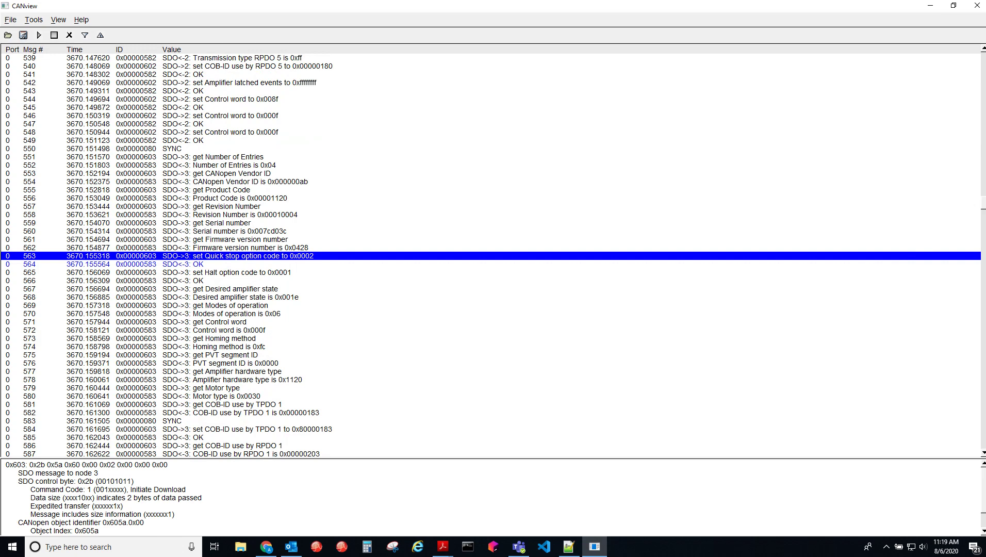
scroll(491, 256, "down", 20)
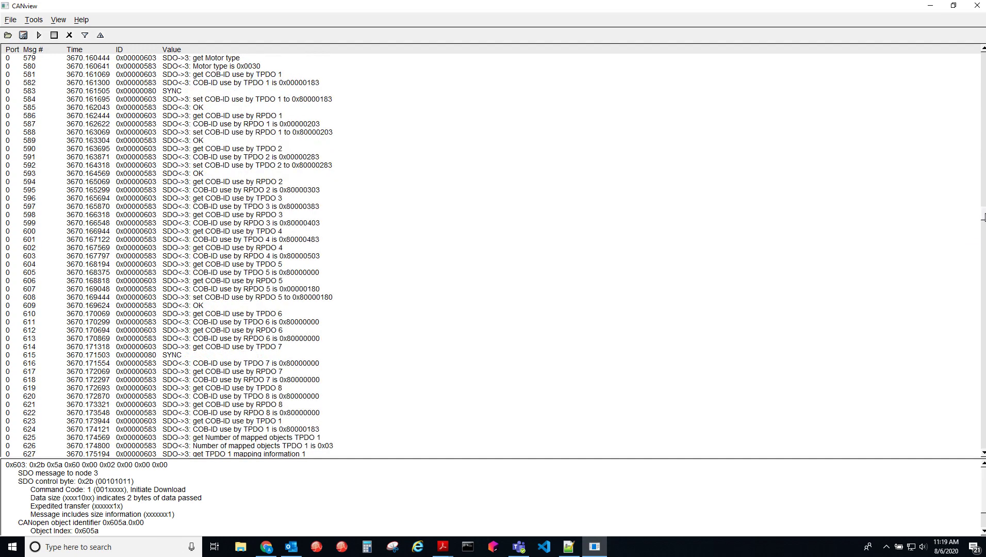
scroll(480, 266, "down", 17)
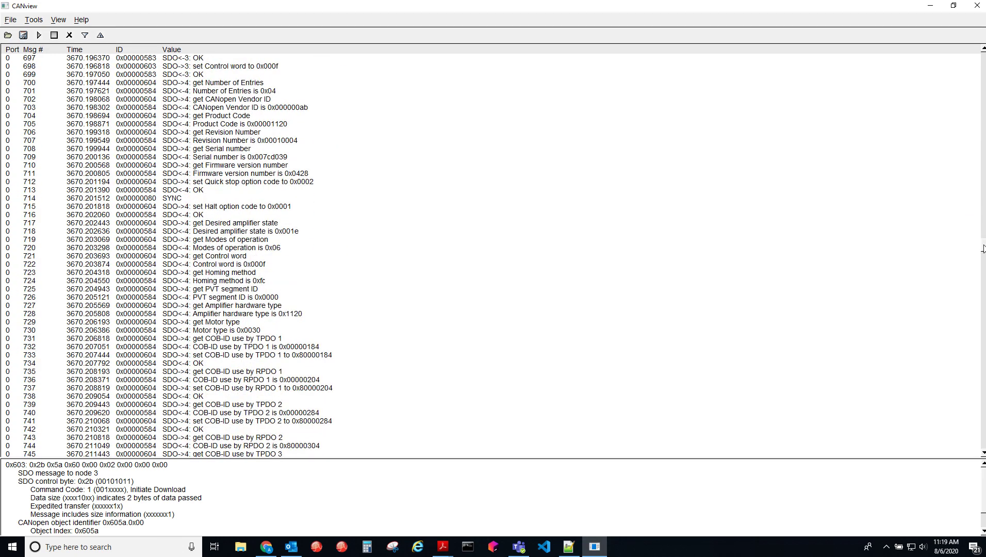
left_click(223, 256)
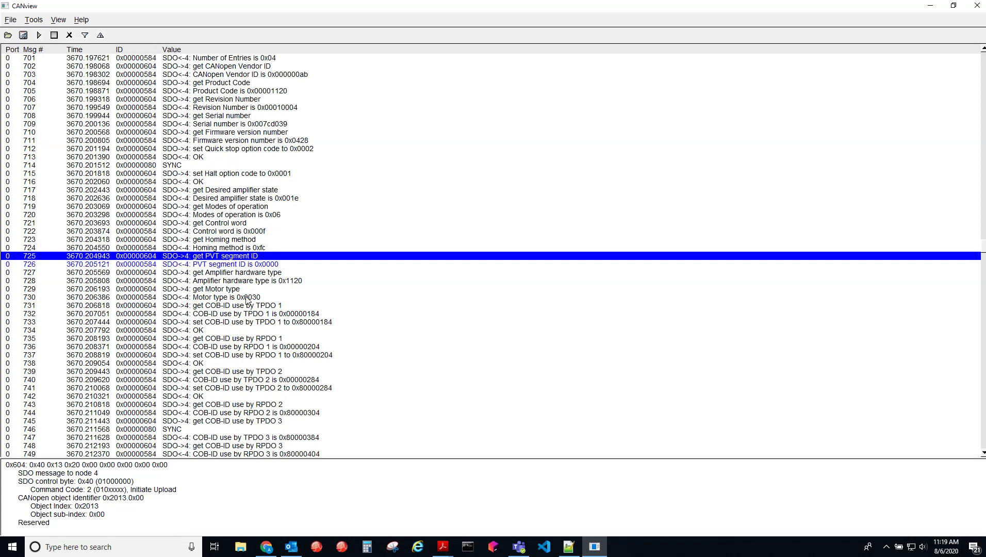
scroll(246, 299, "down", 8)
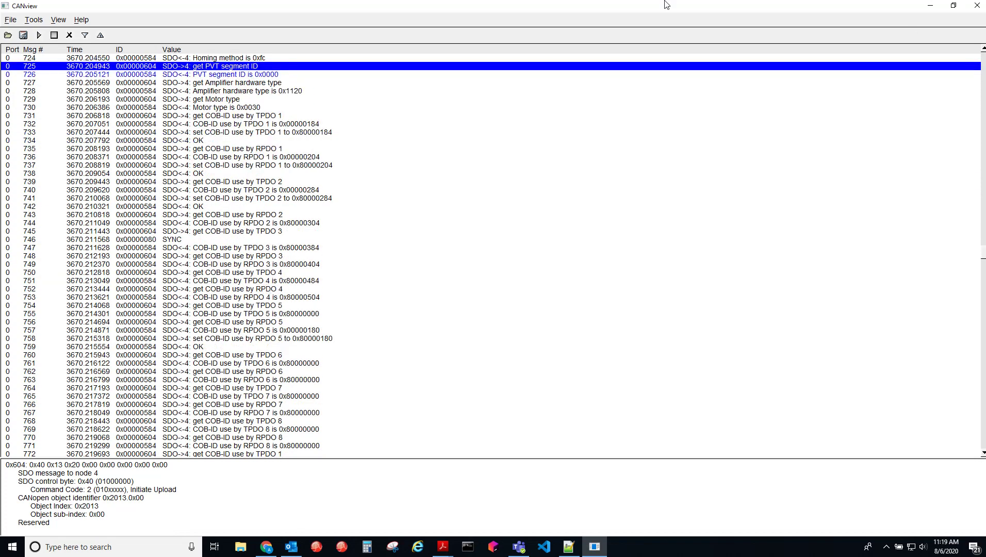
Add a message filter element of type CAN Message ID, described as SYNC Messages, with the value 0x00000080
left_click(85, 35)
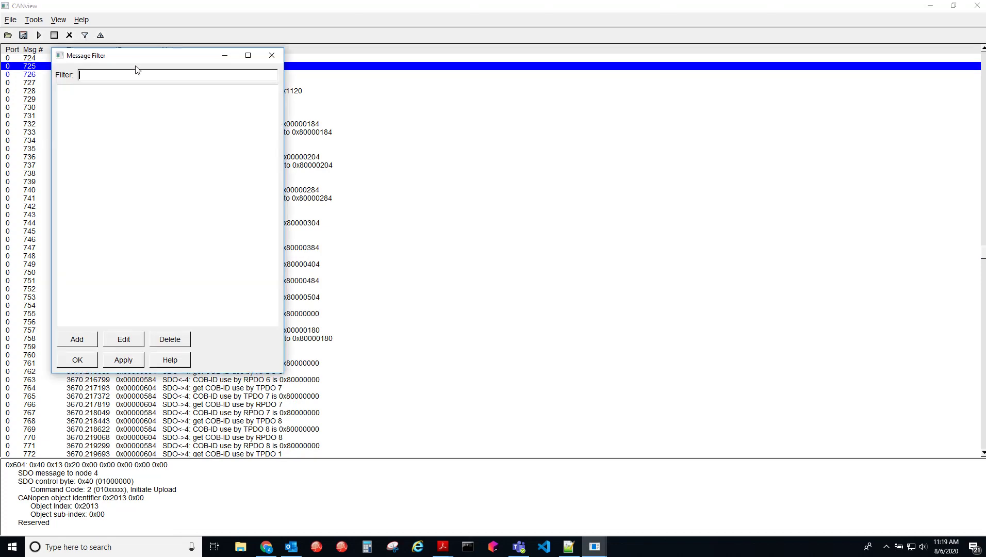
left_click_drag(135, 59, 501, 94)
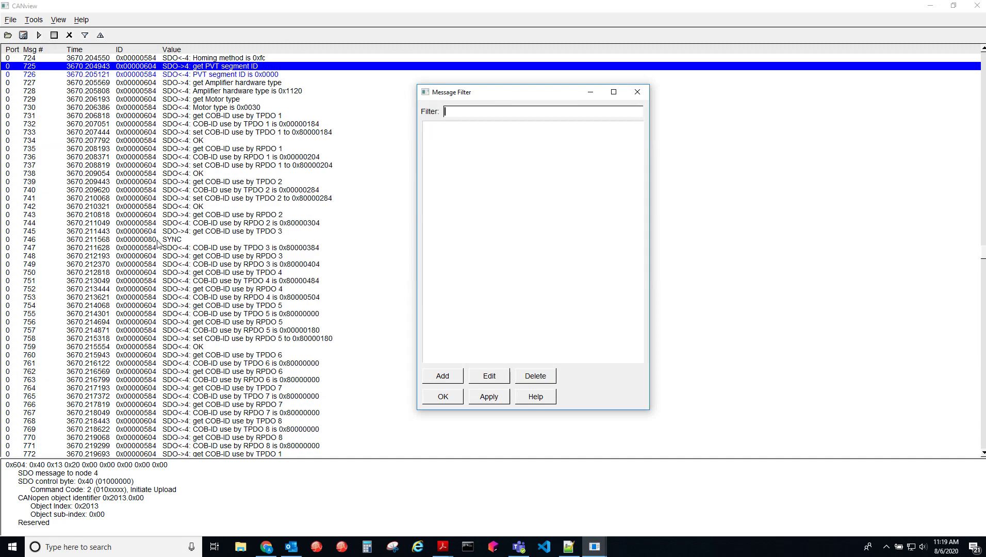
left_click(460, 380)
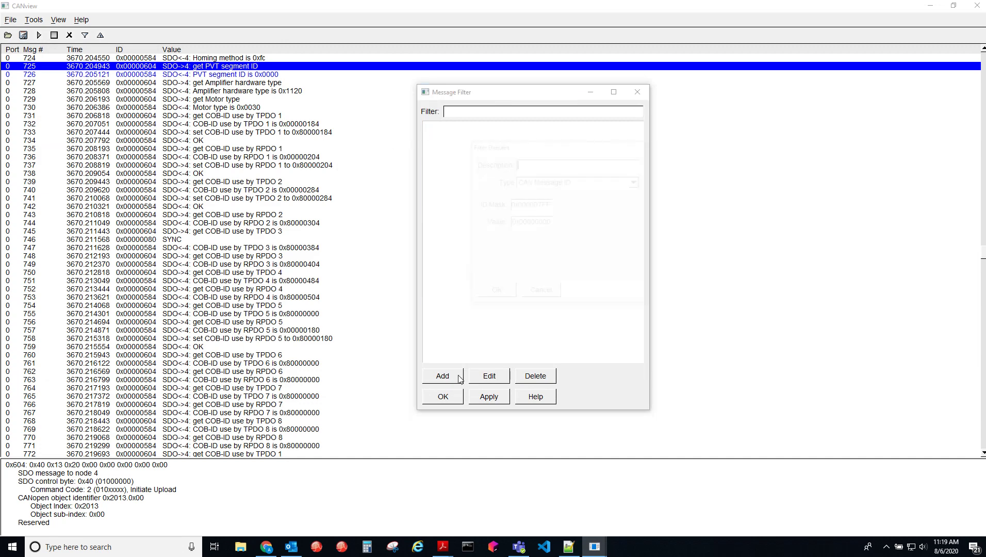
left_click(578, 183)
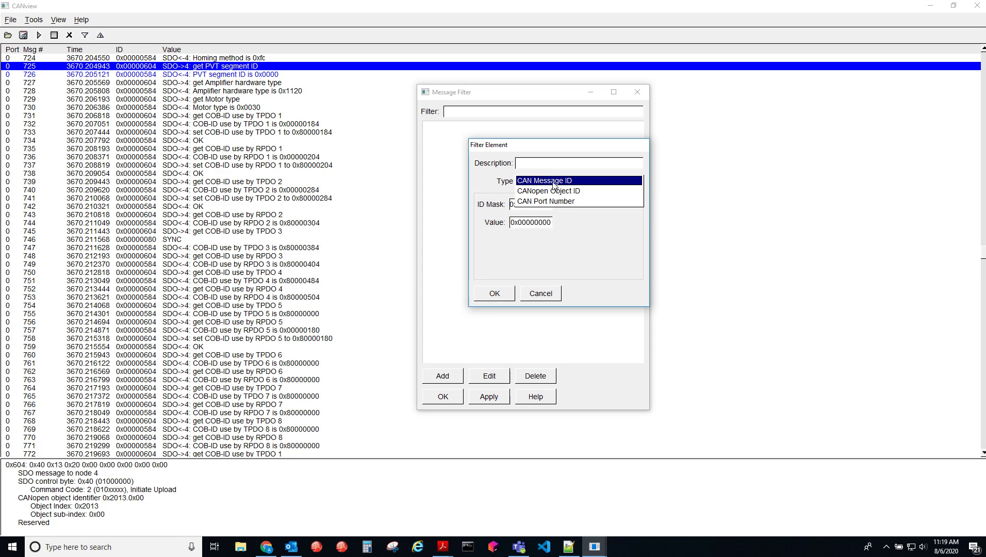
left_click(452, 170)
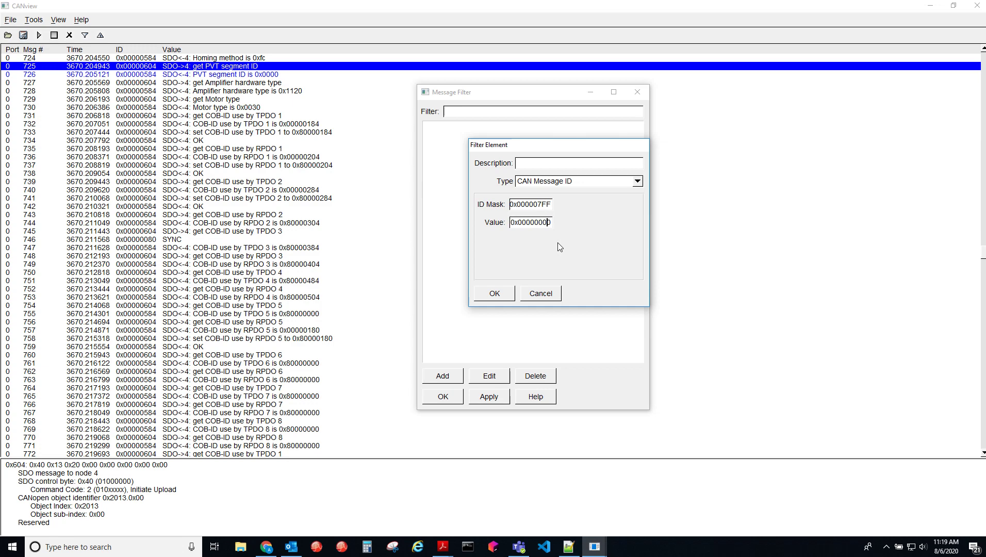
key("BackSpace")
left_click(529, 162)
type("SYNC Messages")
left_click(493, 293)
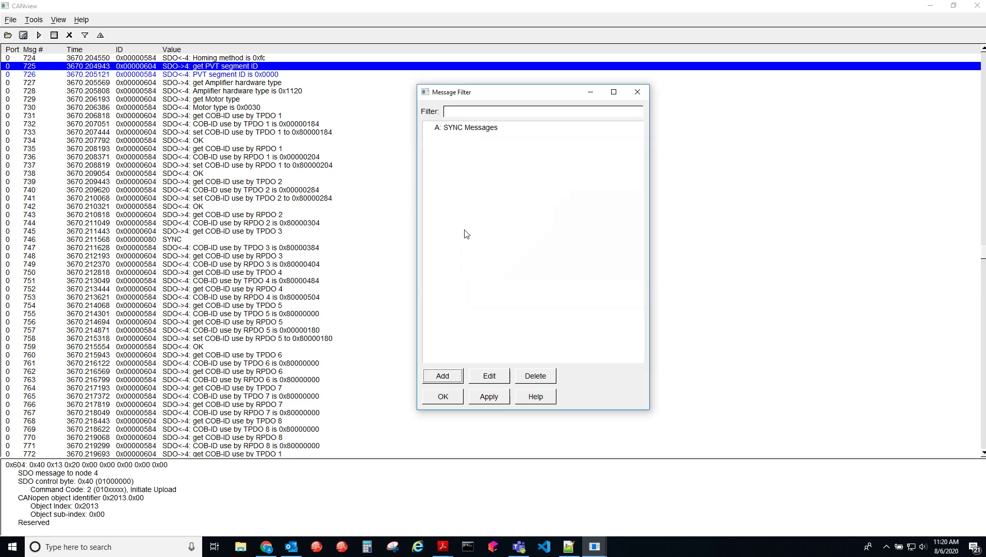
Apply the filter expression a to limit the log to the SYNC messages element
left_click(467, 113)
type("a")
left_click(471, 394)
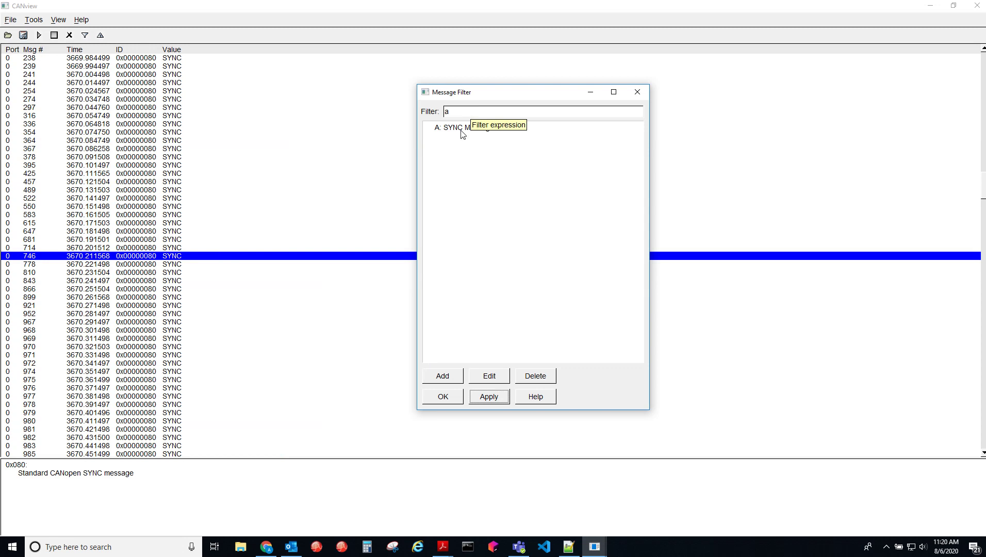
Create a filter element of type CANopen Object ID for object 0x6040, described as Control Word
left_click(486, 376)
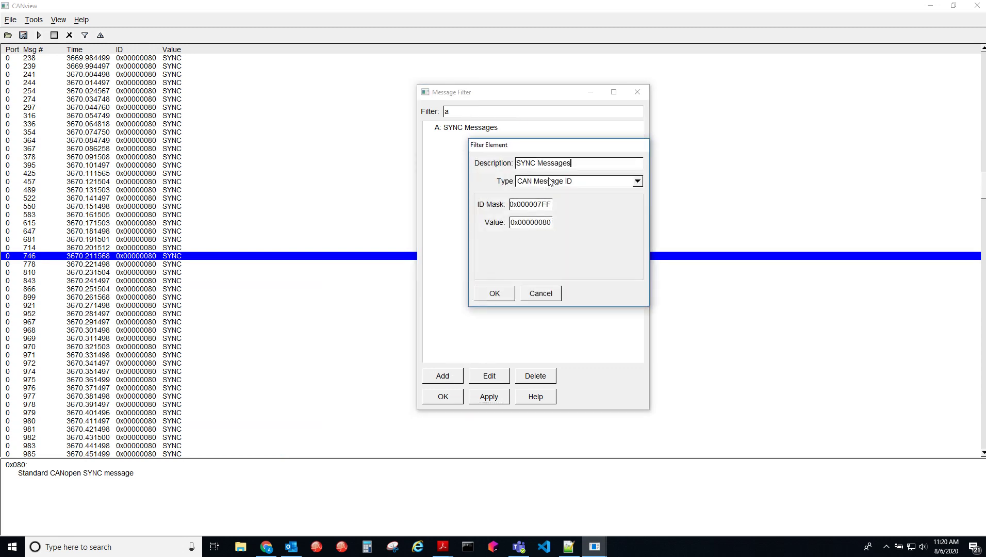
left_click(583, 185)
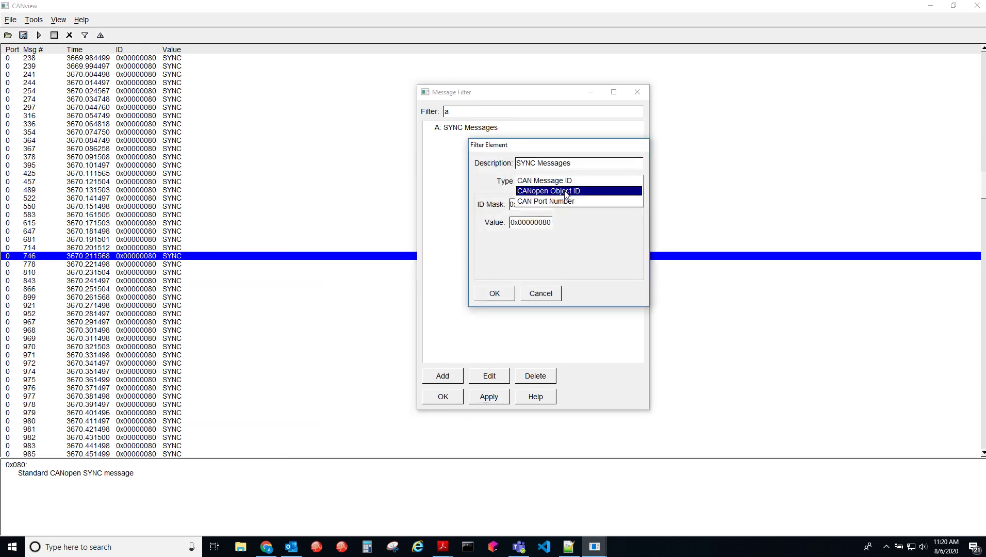
left_click(534, 192)
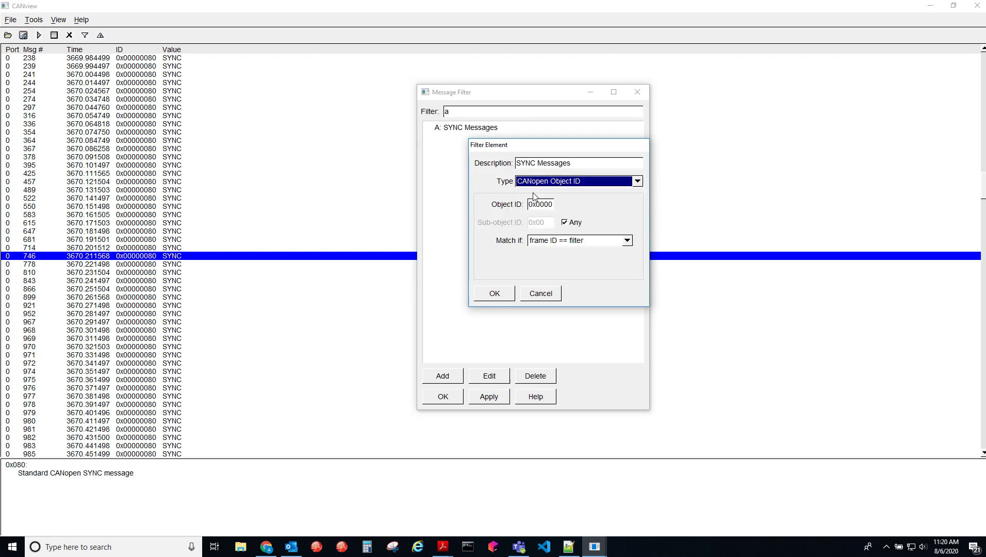
left_click(552, 205)
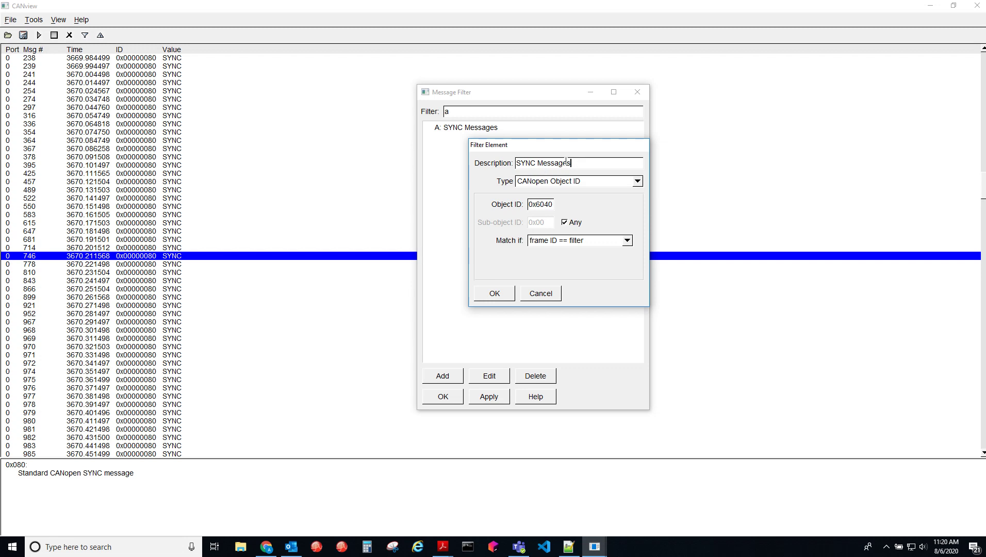
left_click_drag(568, 165, 458, 166)
type("Control Word")
left_click(494, 293)
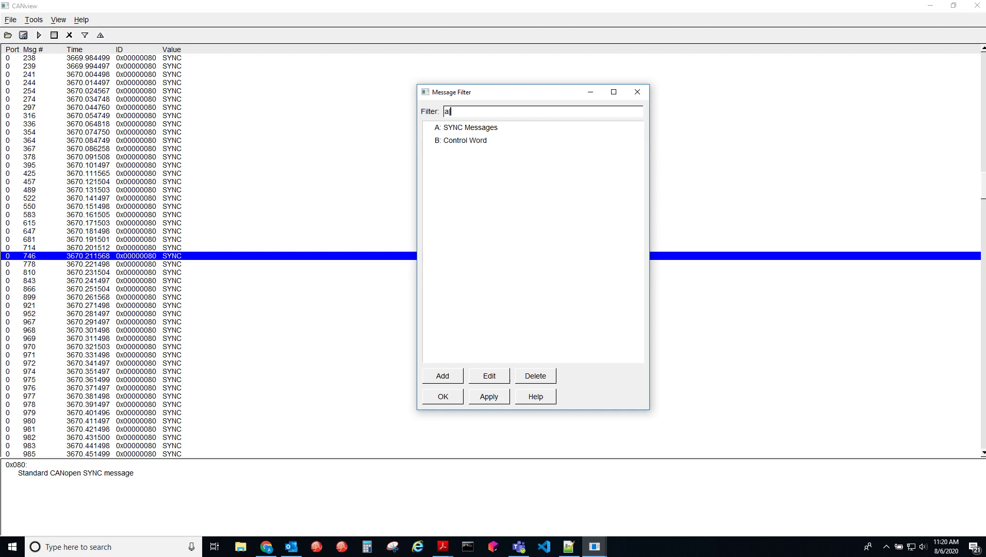
Apply the filter expression a|b to combine both elements, and open the message filtering help
left_click(489, 396)
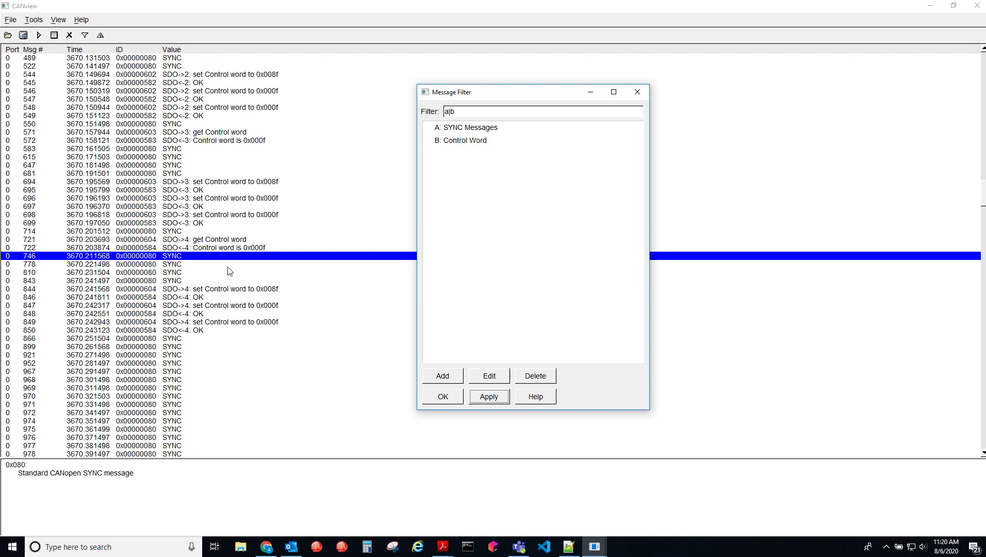
left_click(485, 112)
left_click(522, 400)
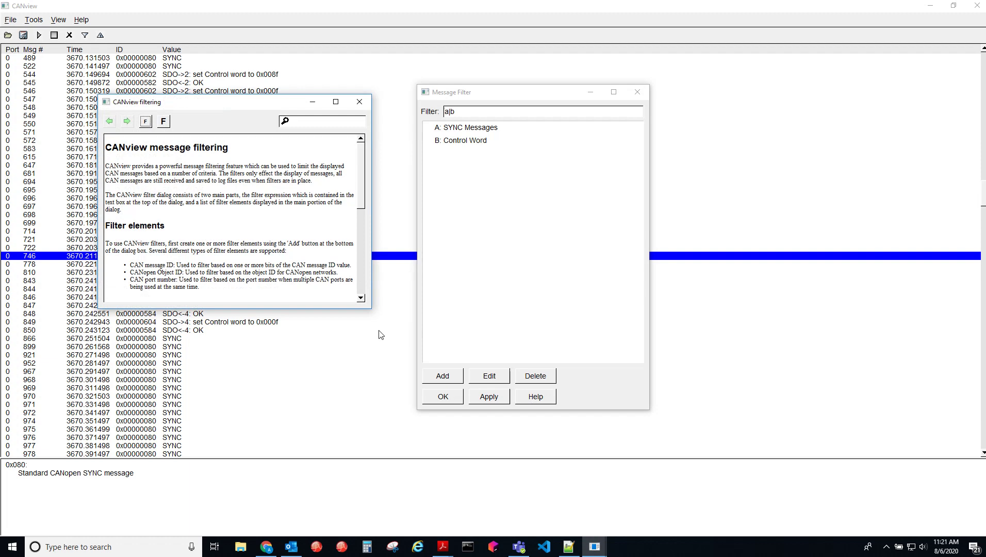
Enlarge the message filtering help to read about filter elements and filter expressions, and close it
left_click_drag(371, 311, 549, 470)
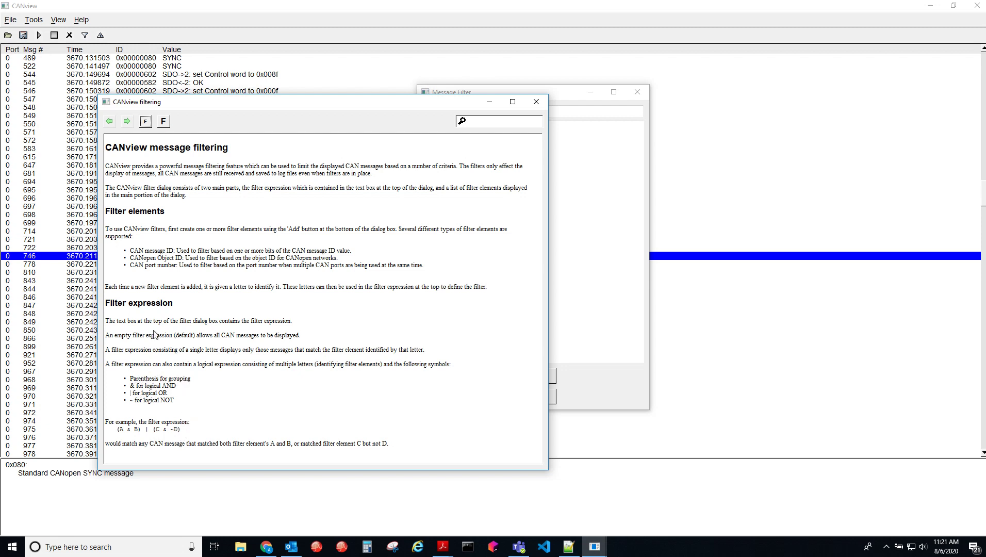
left_click(536, 102)
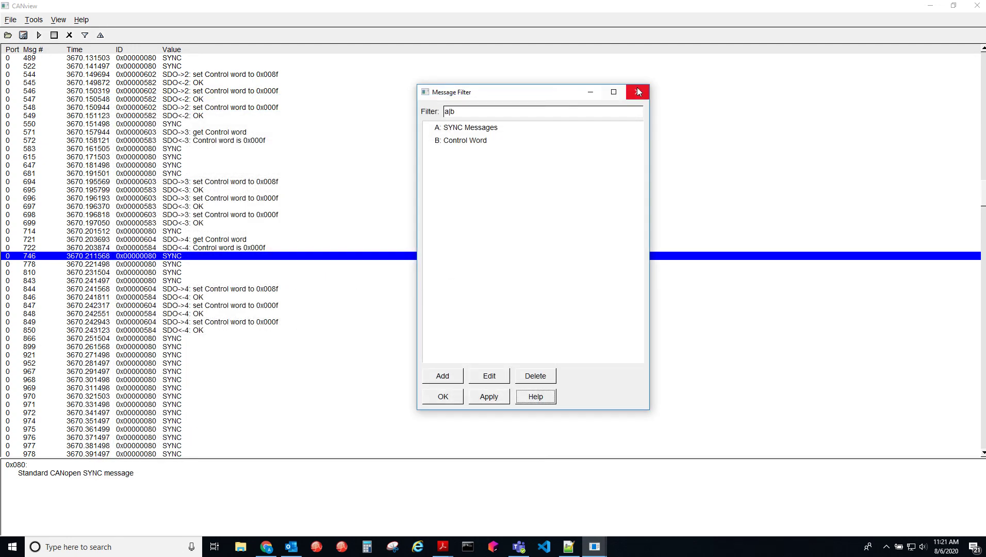
Reduce the filter expression to a, apply it to show only the SYNC messages, and close the Message Filter dialog
left_click(506, 113)
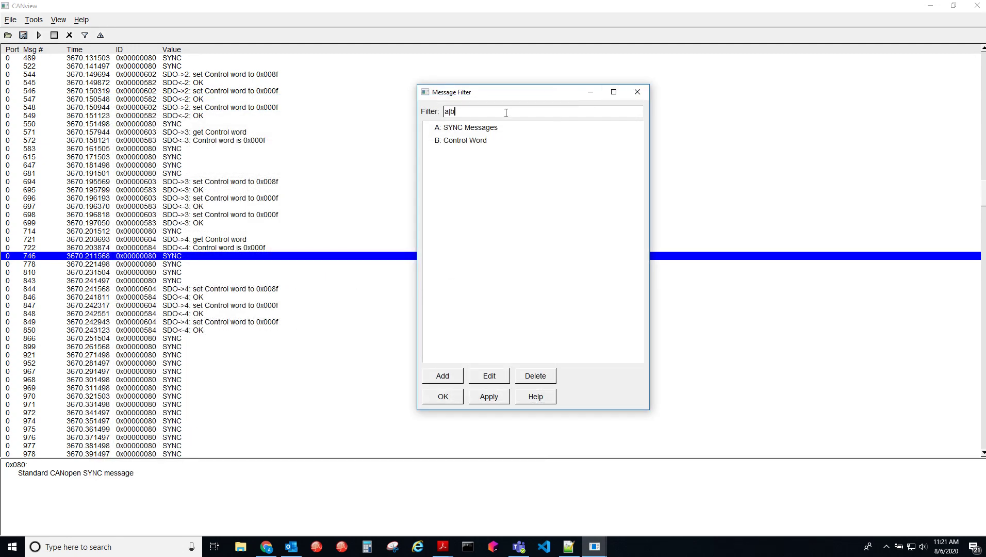
key("BackSpace")
left_click(487, 396)
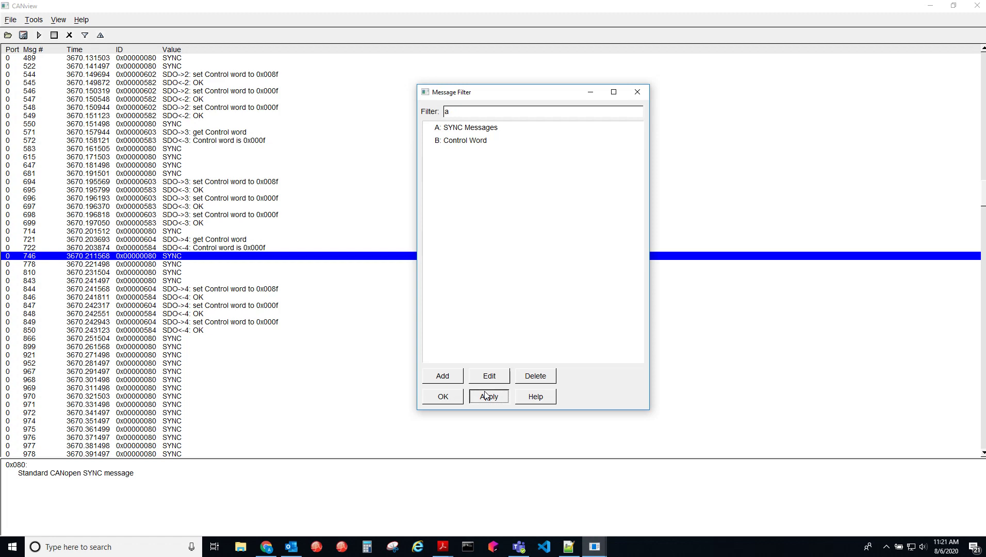
left_click(638, 92)
Examine the time spacing between consecutive SYNC messages around message numbers 1277 to 1284
scroll(983, 203, "down", 5)
left_click_drag(983, 204, 964, 366)
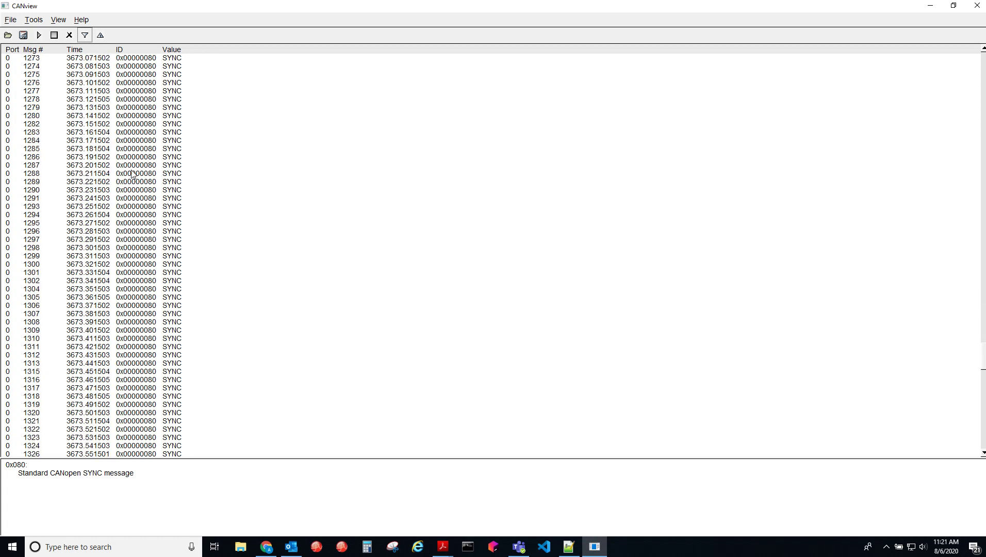
scroll(122, 154, "up", 1)
left_click(102, 121)
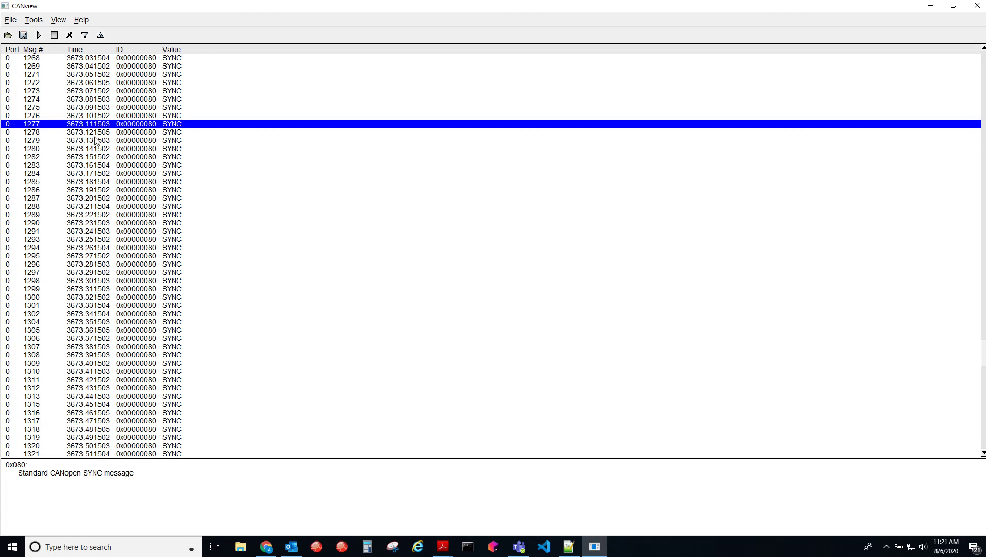
left_click(97, 140)
left_click(91, 174)
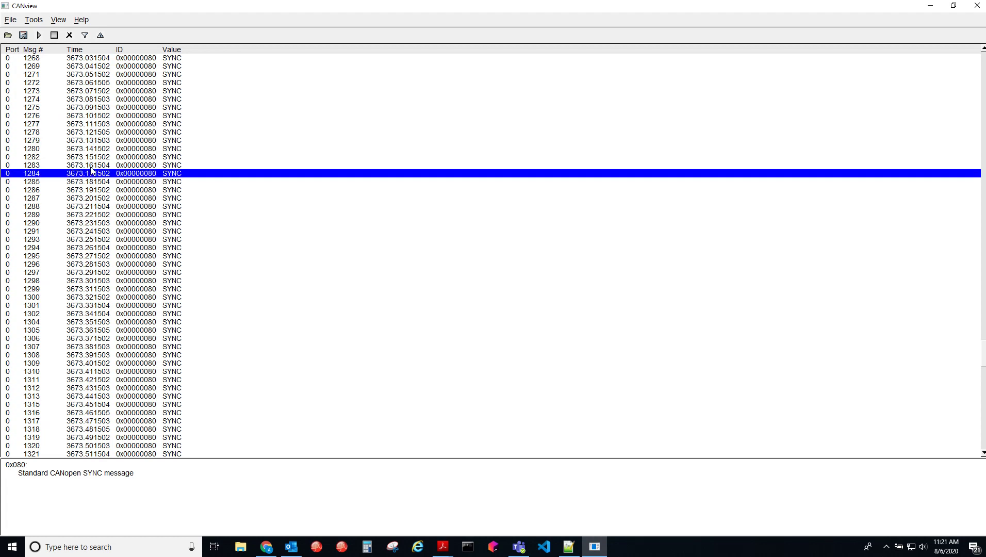
left_click(91, 168)
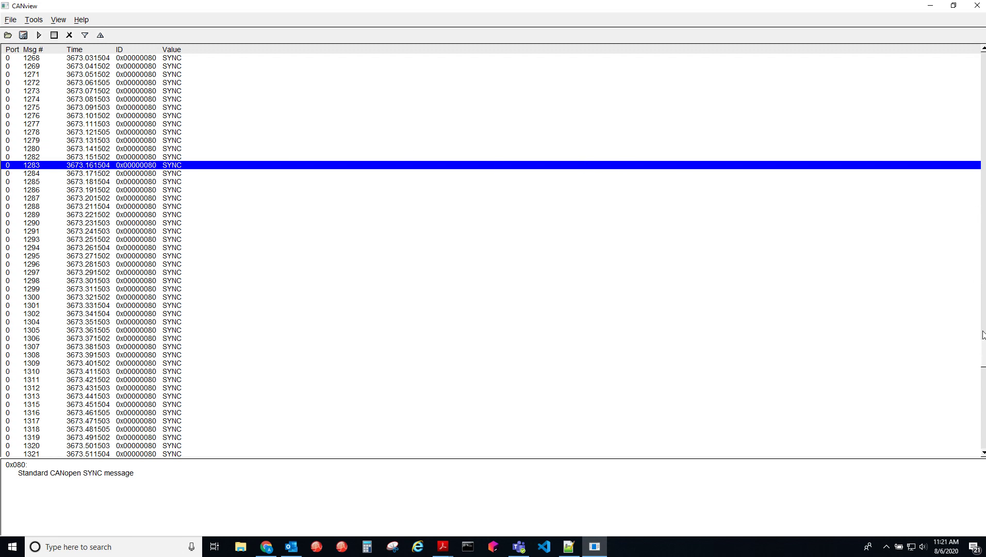
Go back to the earlier part of the SYNC log and compare the timestamps of messages 378 and 395
scroll(983, 335, "down", 12)
left_click_drag(983, 370, 980, 233)
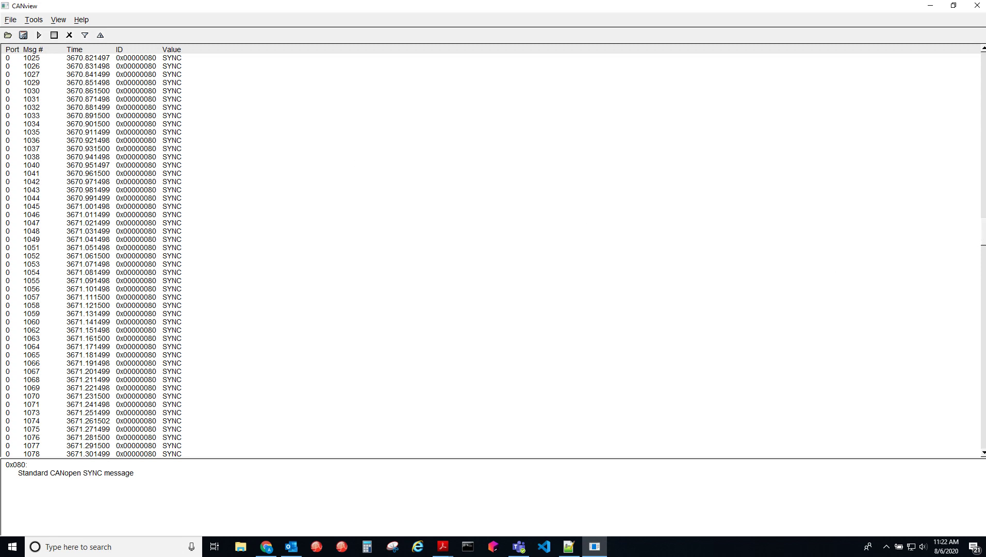
scroll(983, 234, "up", 3)
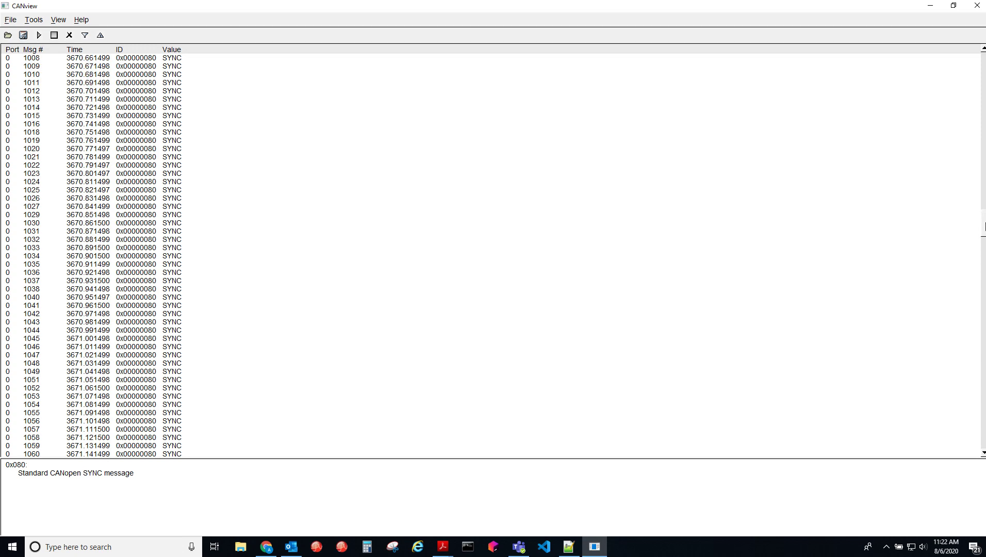
scroll(985, 234, "down", 3)
scroll(985, 235, "up", 20)
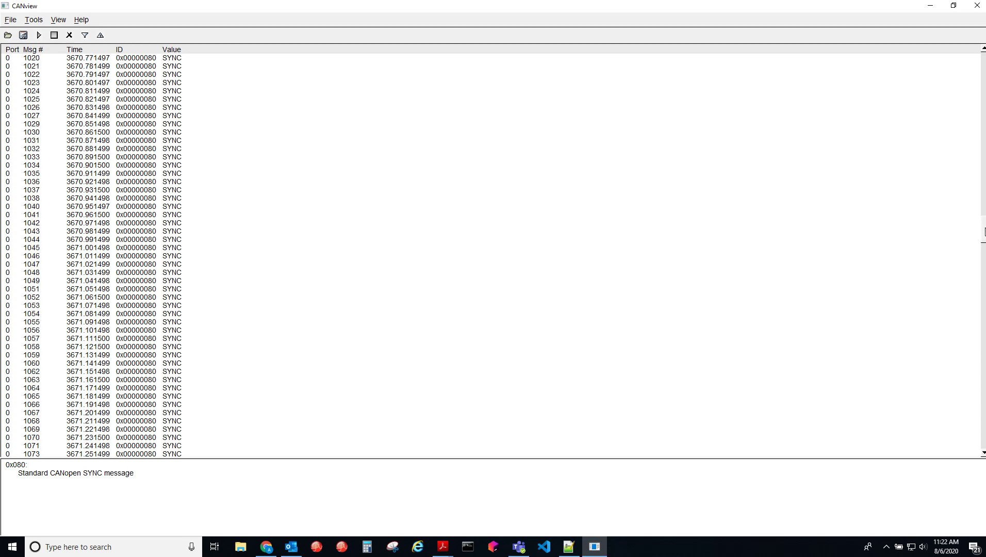
scroll(984, 235, "up", 14)
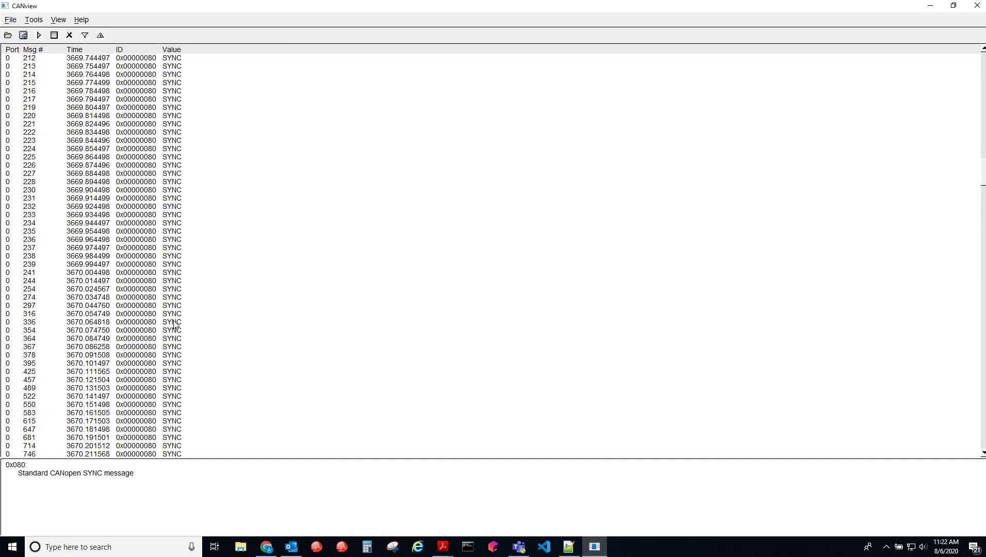
left_click(95, 356)
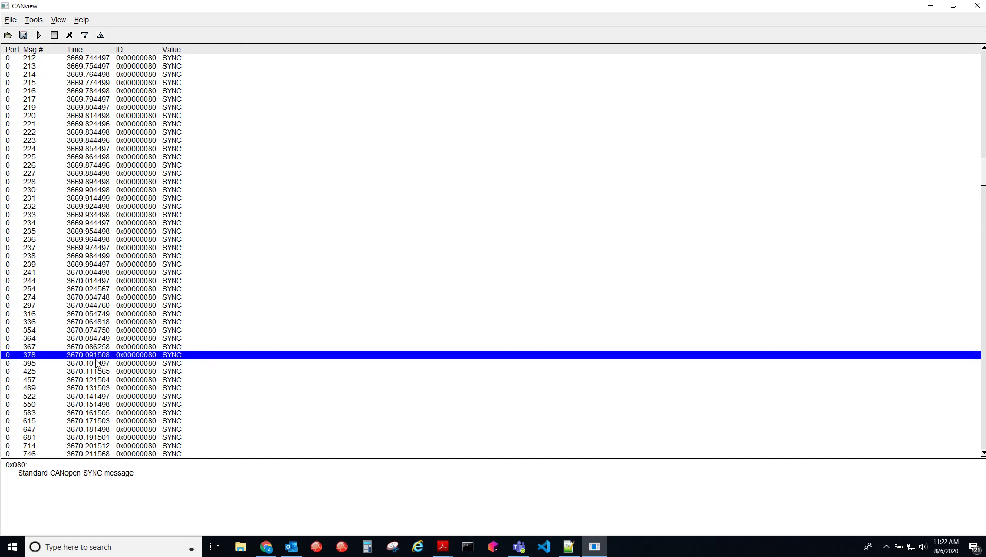
key("Down")
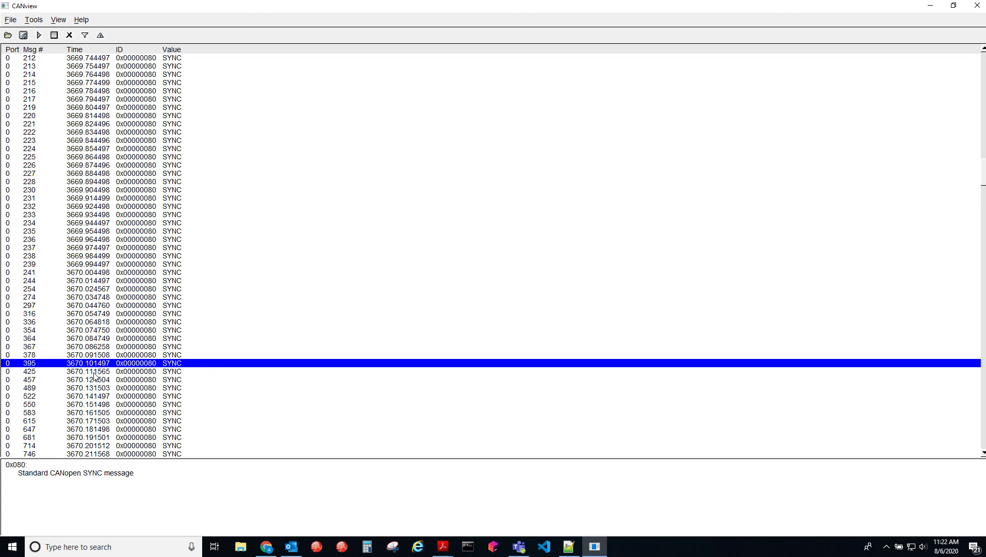
key("Up")
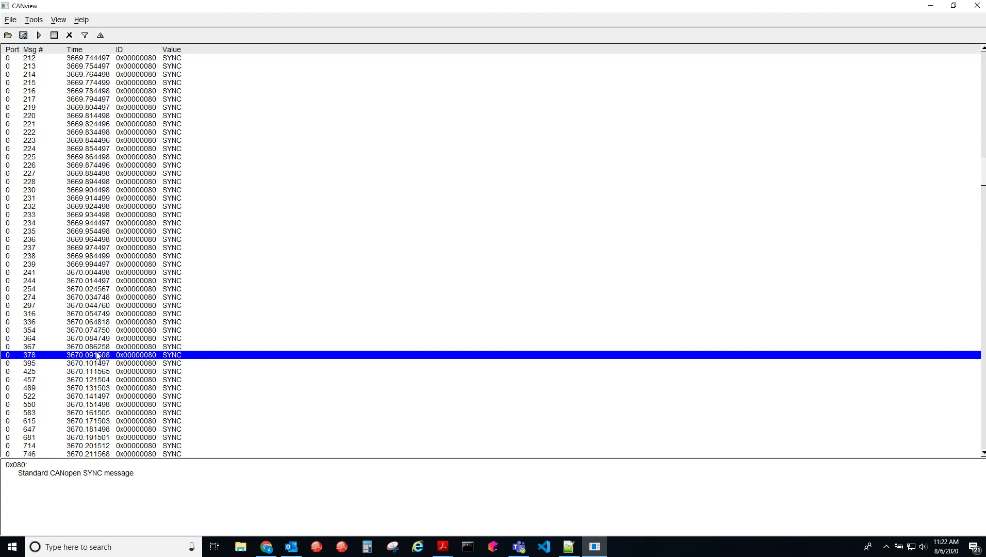
Compare the timestamps of SYNC message 367 with its neighbours 364 and 378, and minimize the log window
left_click(98, 348)
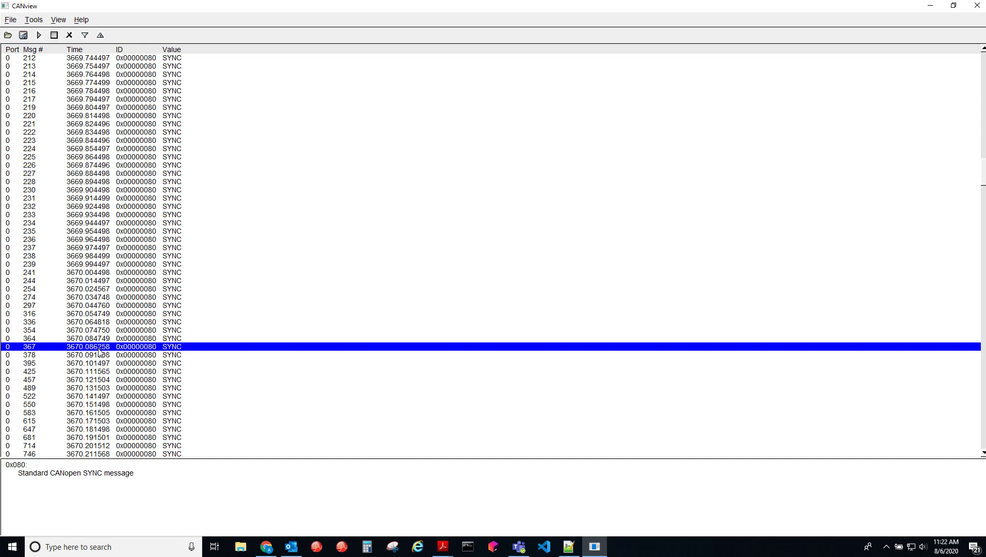
key("Down")
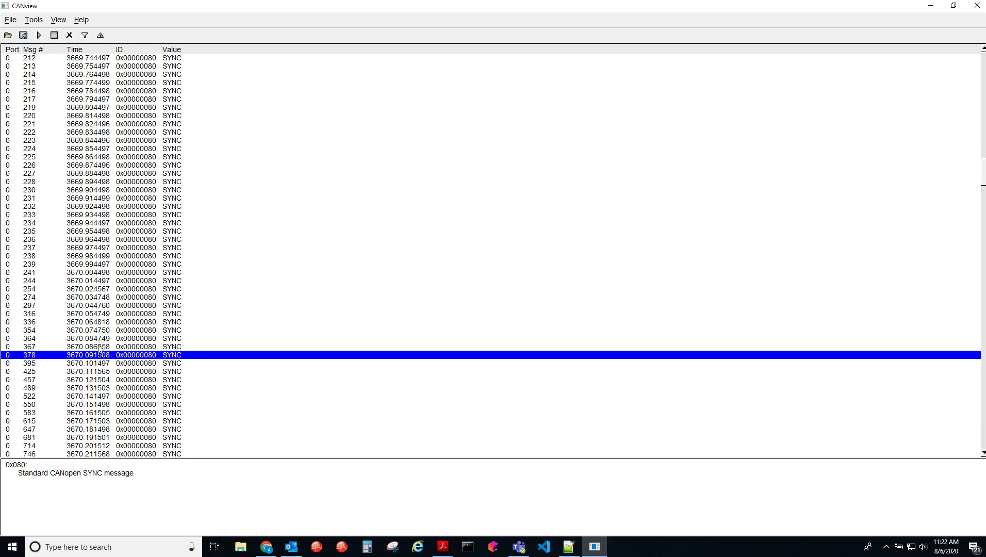
key("Up")
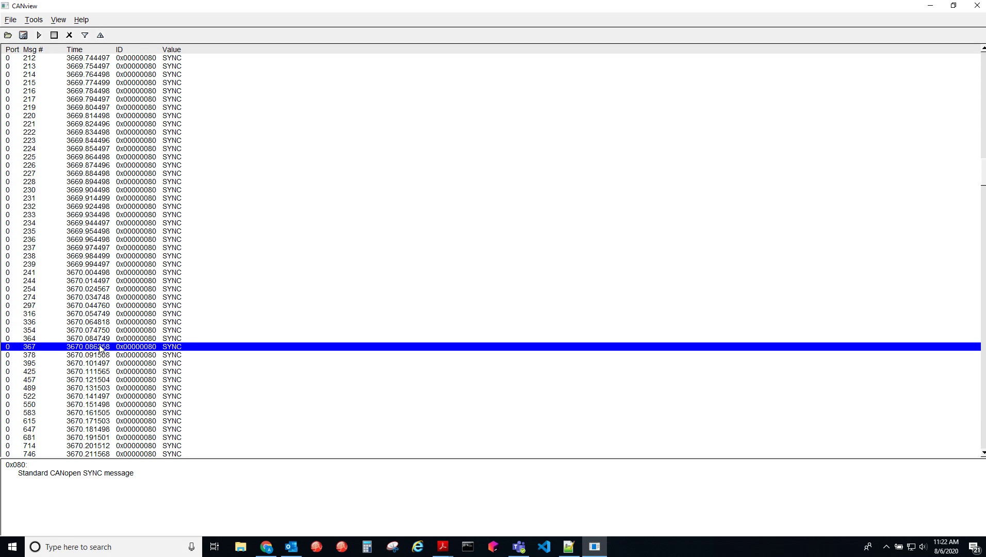
key("Up")
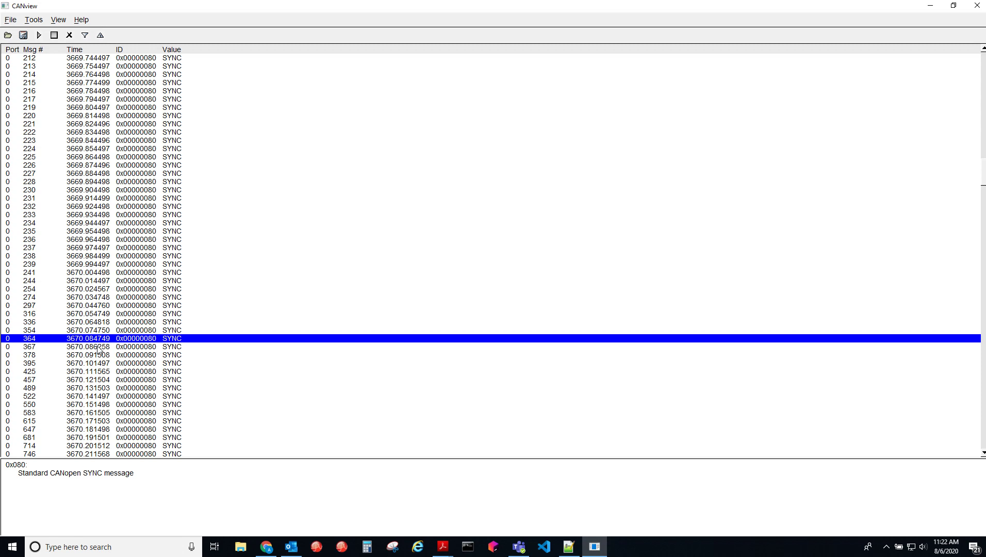
key("Down")
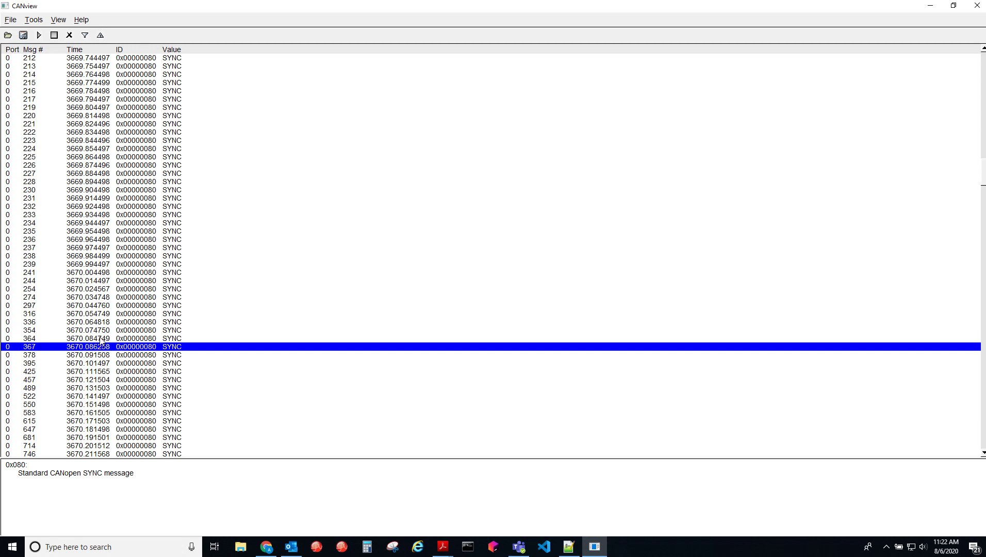
key("Up")
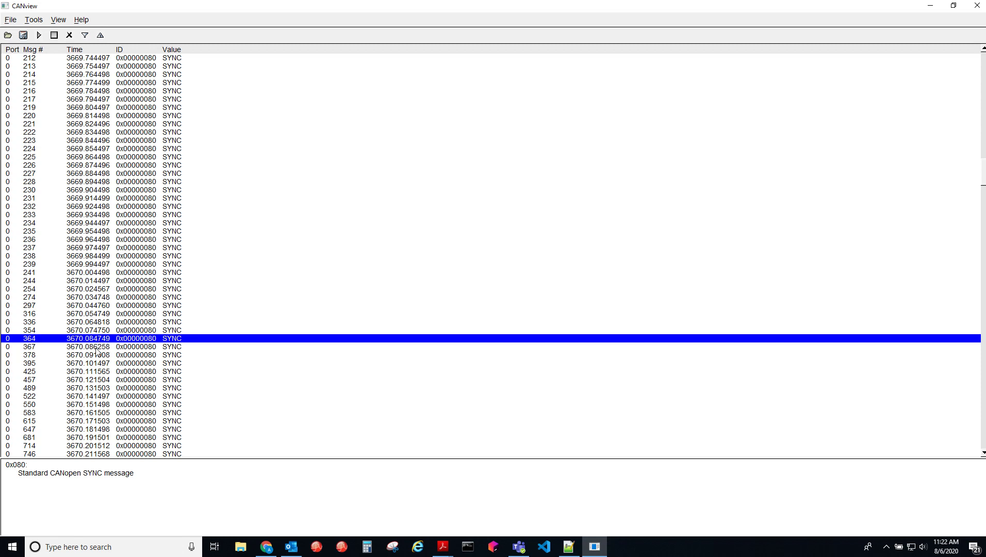
key("Down")
key("Up")
key("Down")
key("Down")
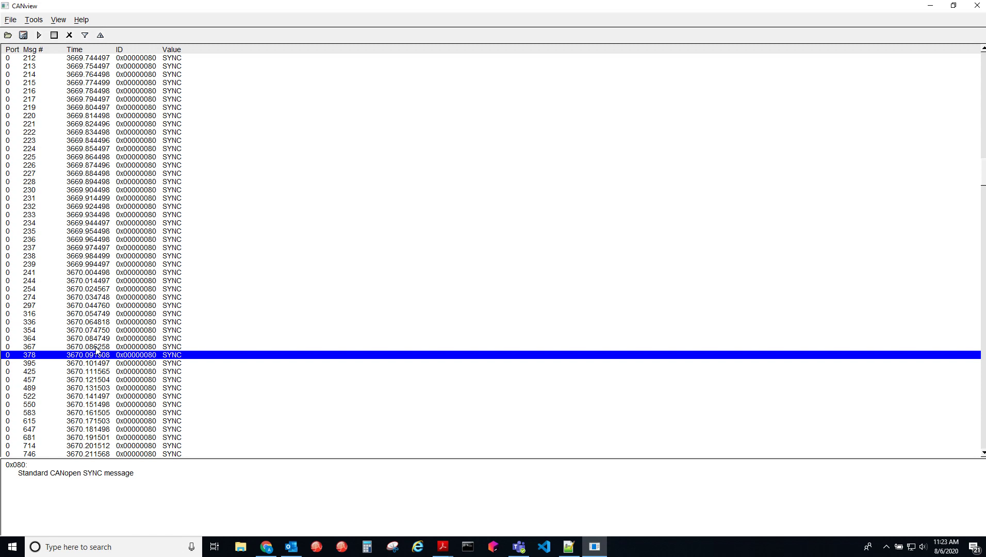
left_click(96, 349)
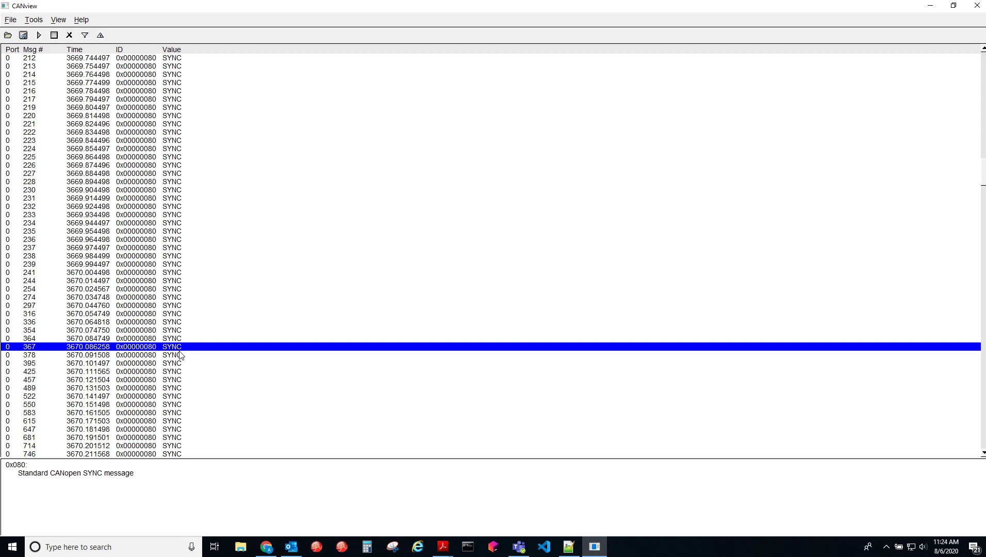
left_click(935, 5)
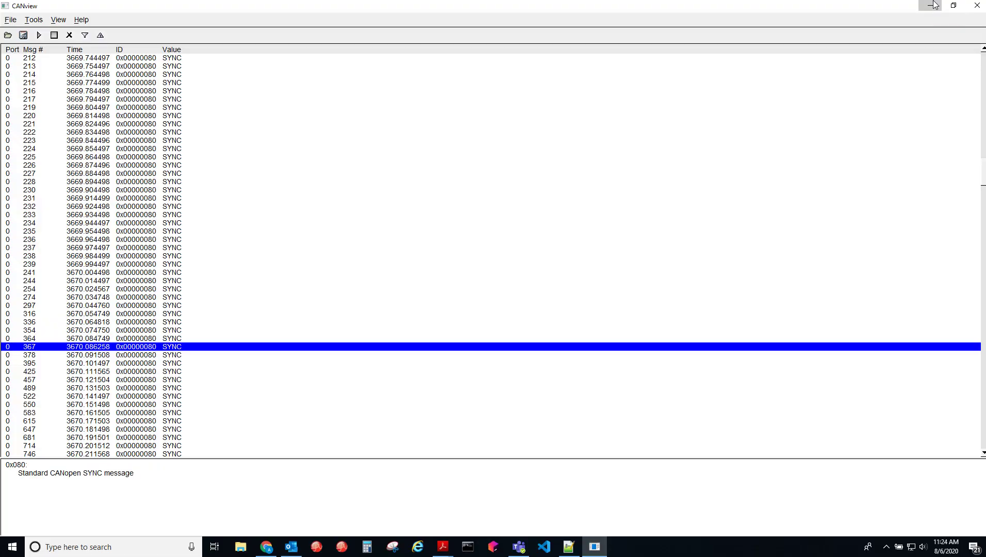